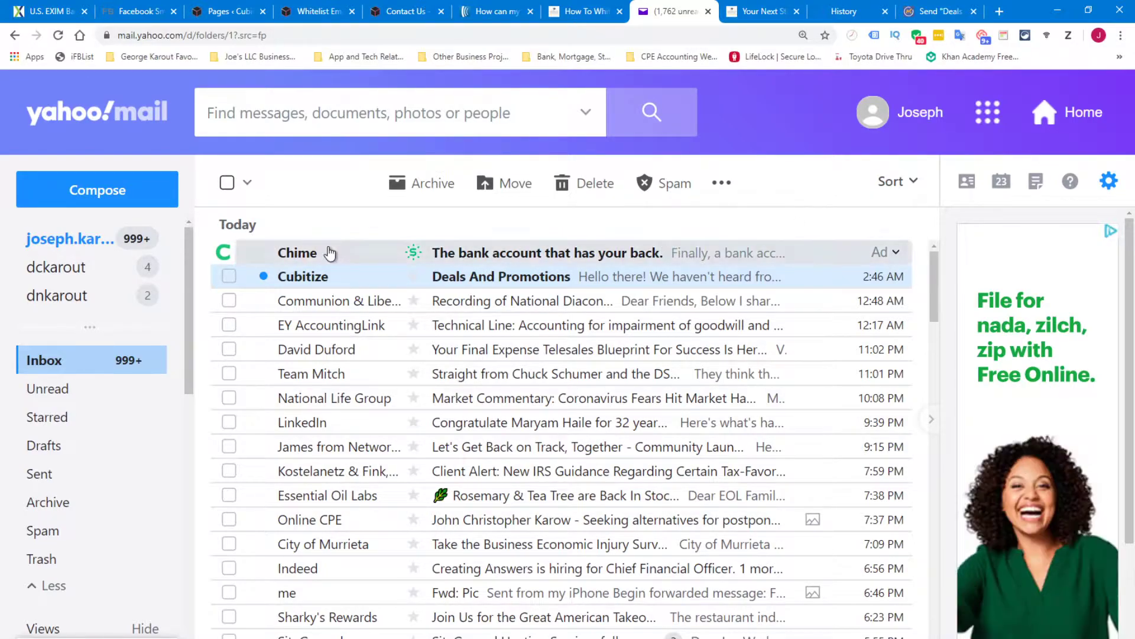
Select the Cubitize message and add its sender to contacts, opening a blank contact form
click(230, 278)
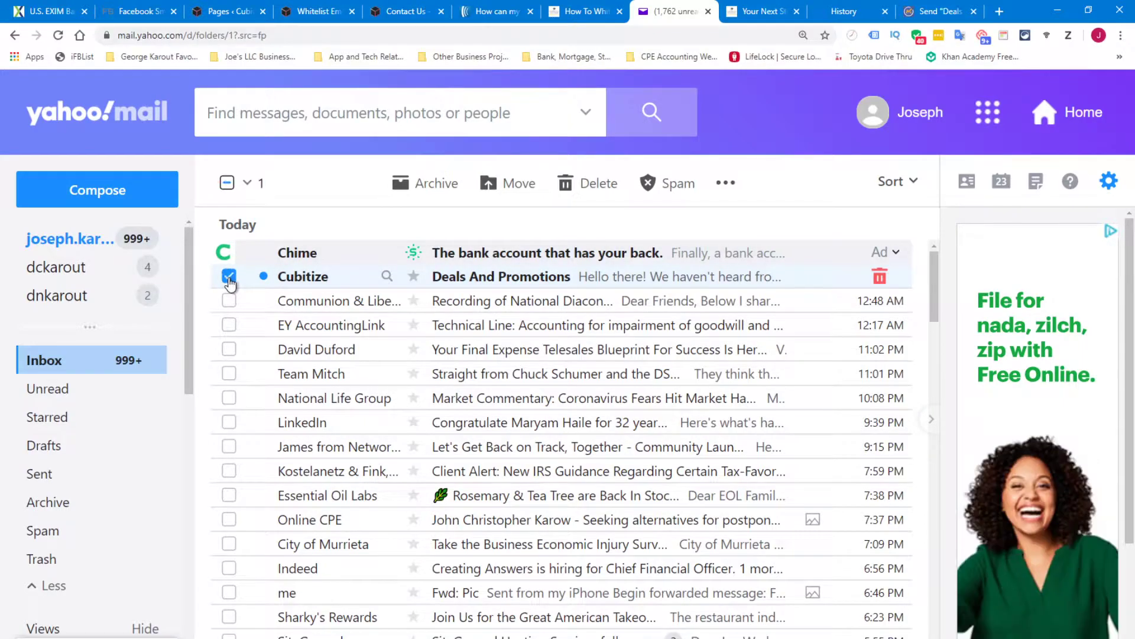
click(724, 187)
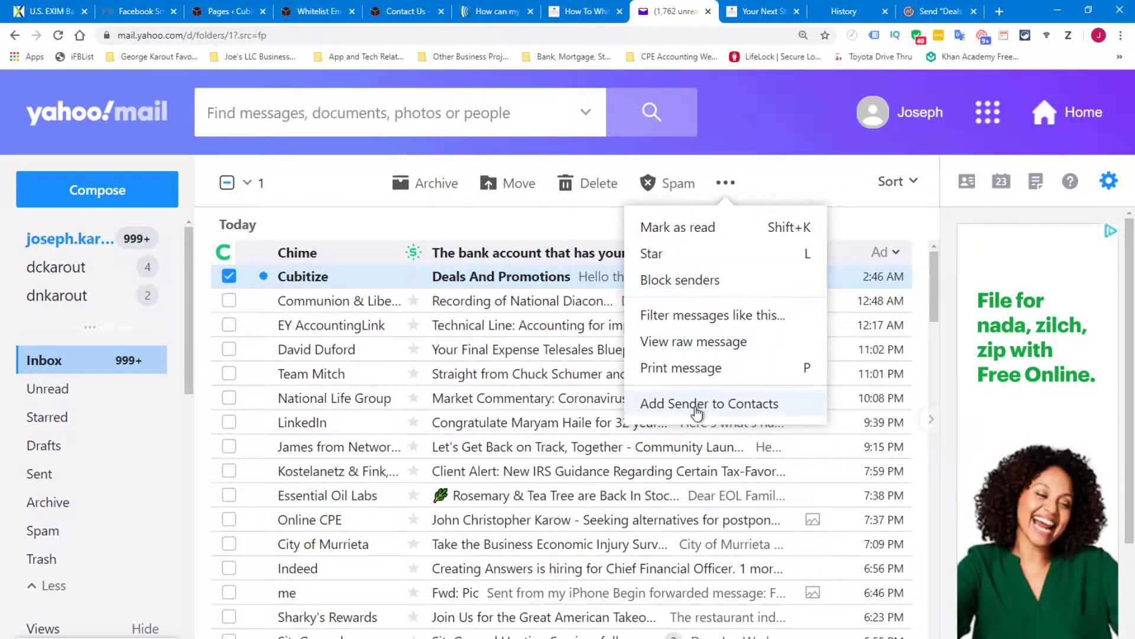
click(723, 408)
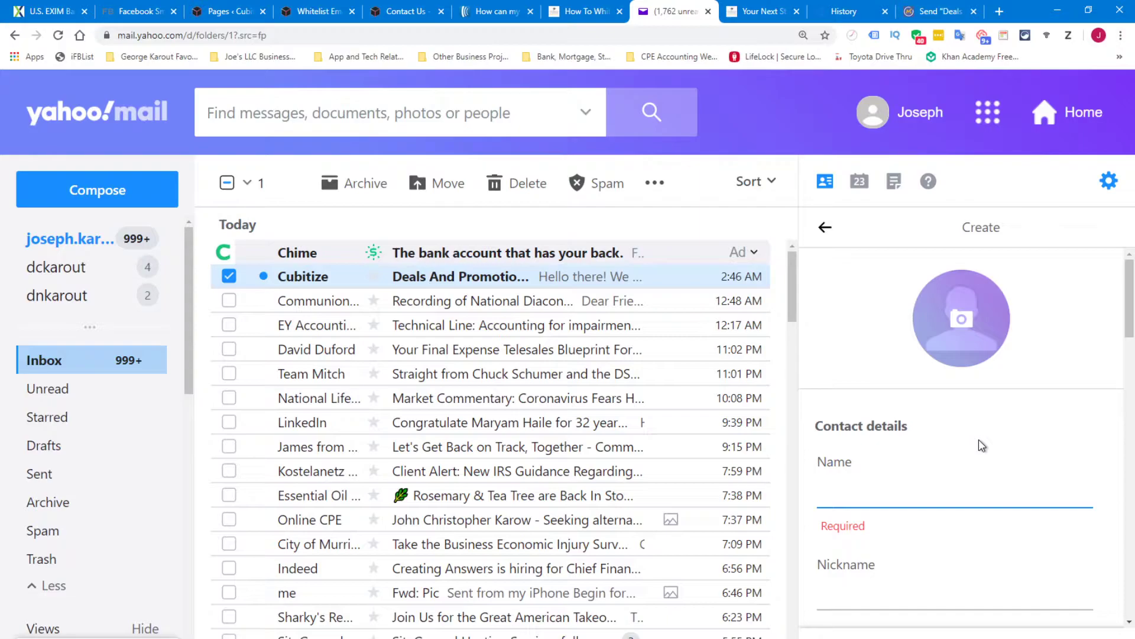
text(C)
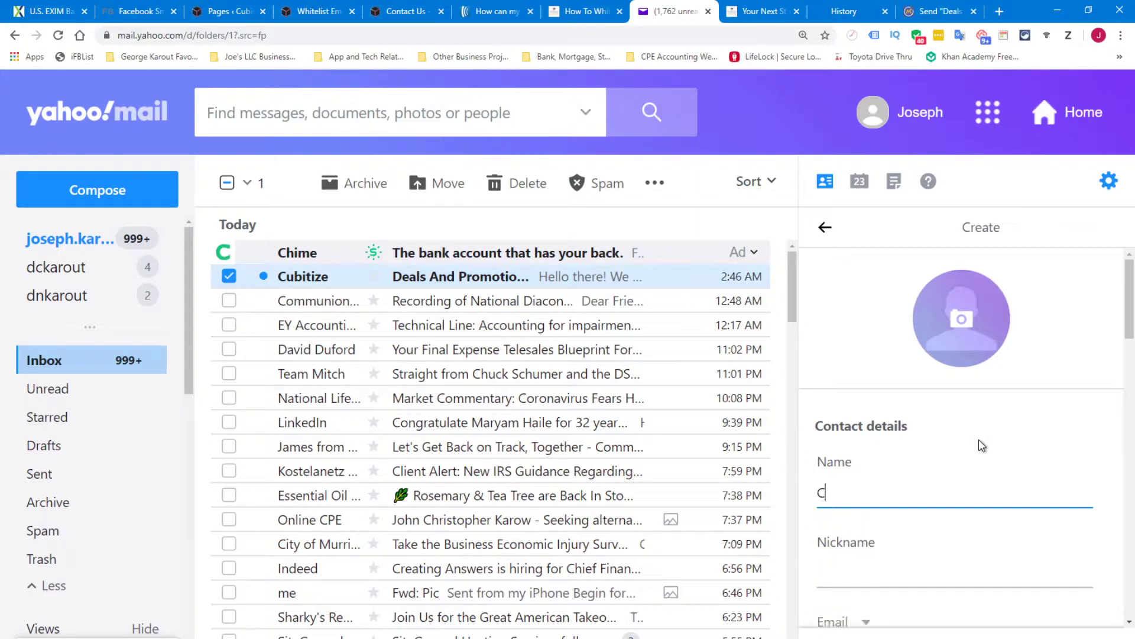
text(ubitize)
scroll(940, 414, down, 3)
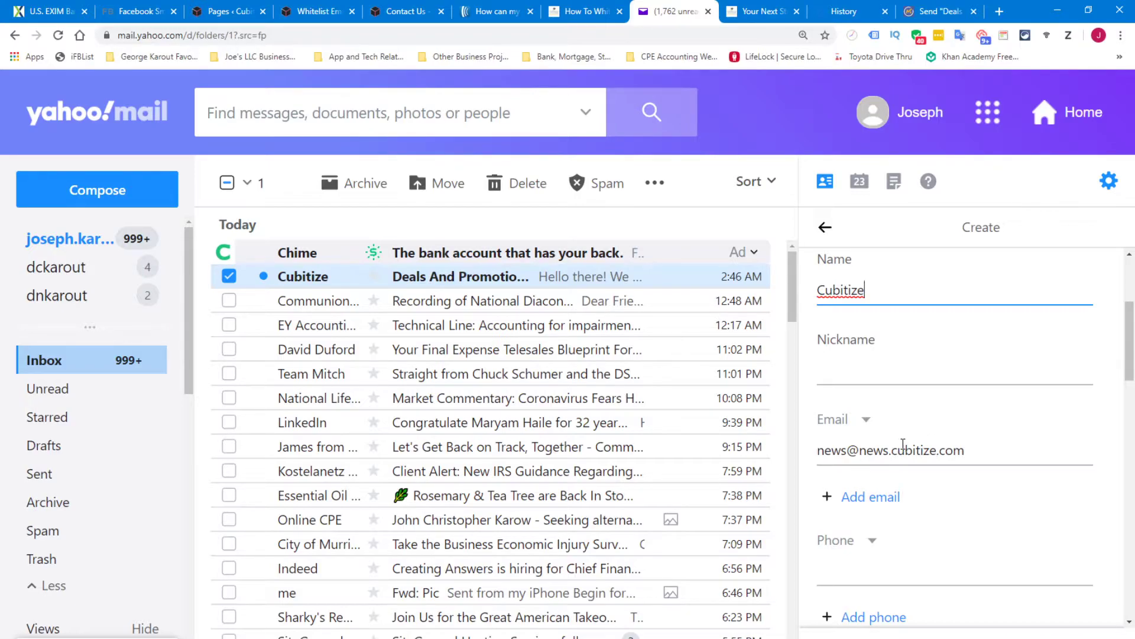
click(868, 500)
click(850, 508)
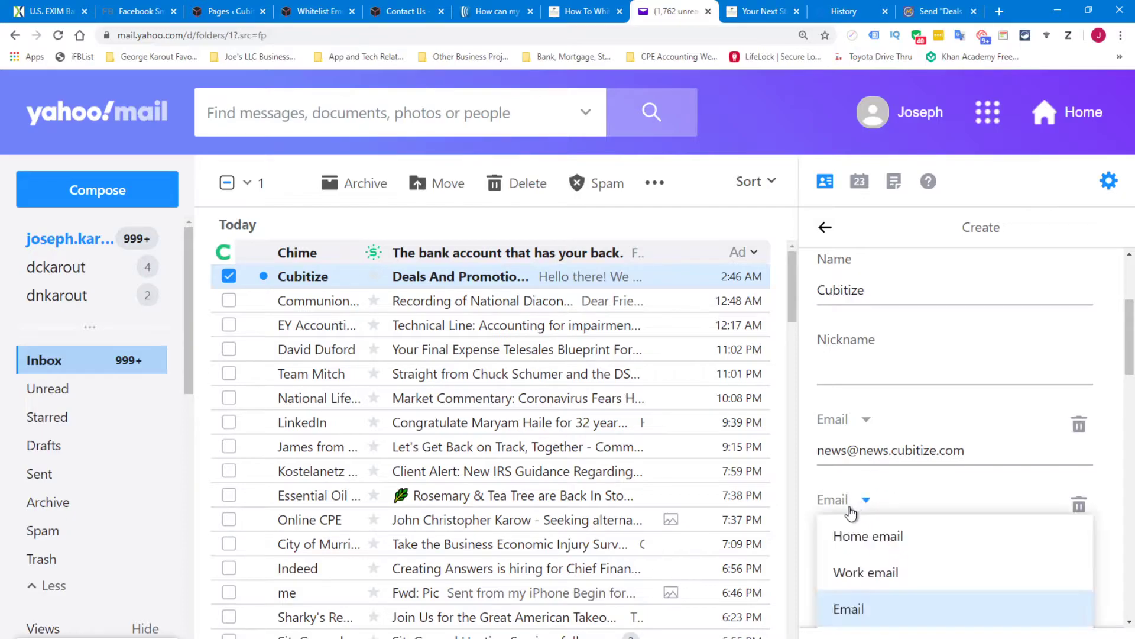
click(850, 509)
click(853, 534)
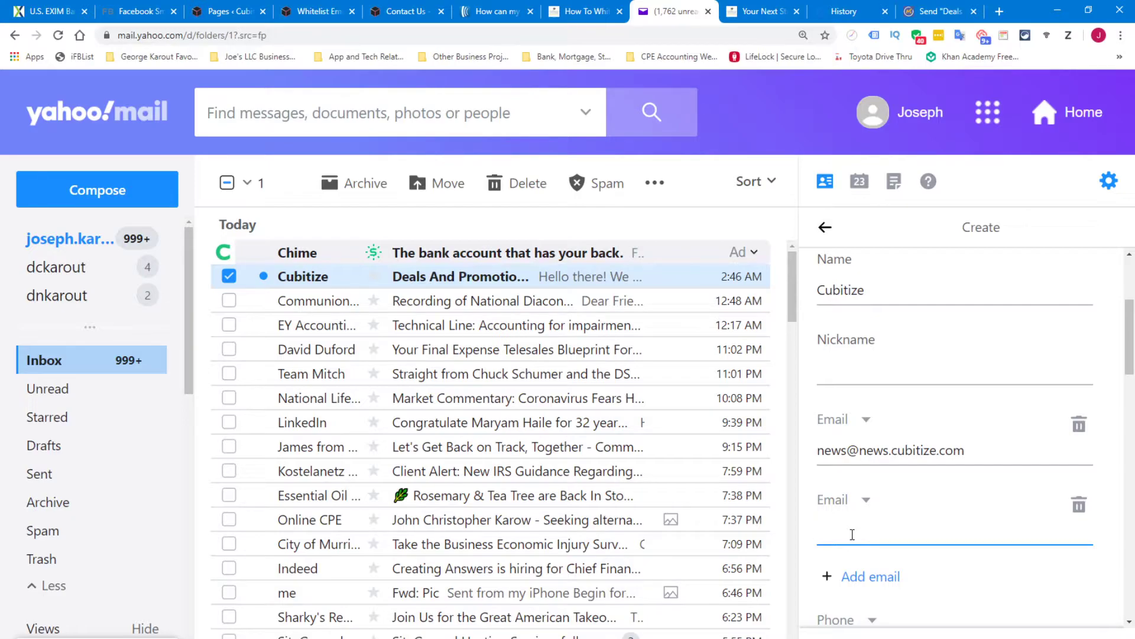
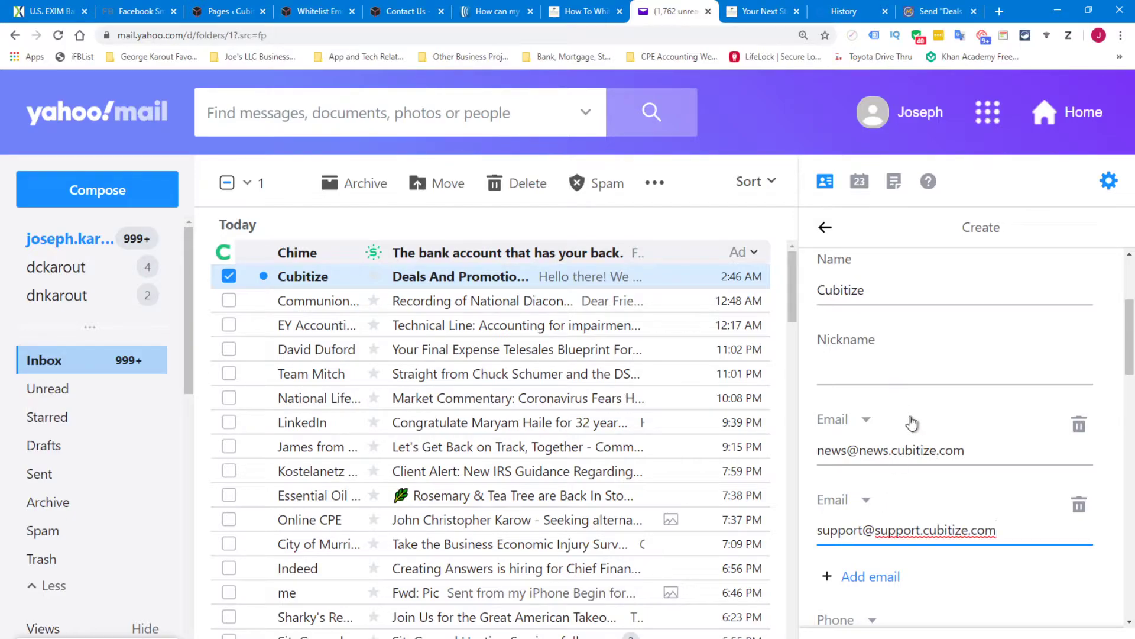
scroll(909, 414, down, 2)
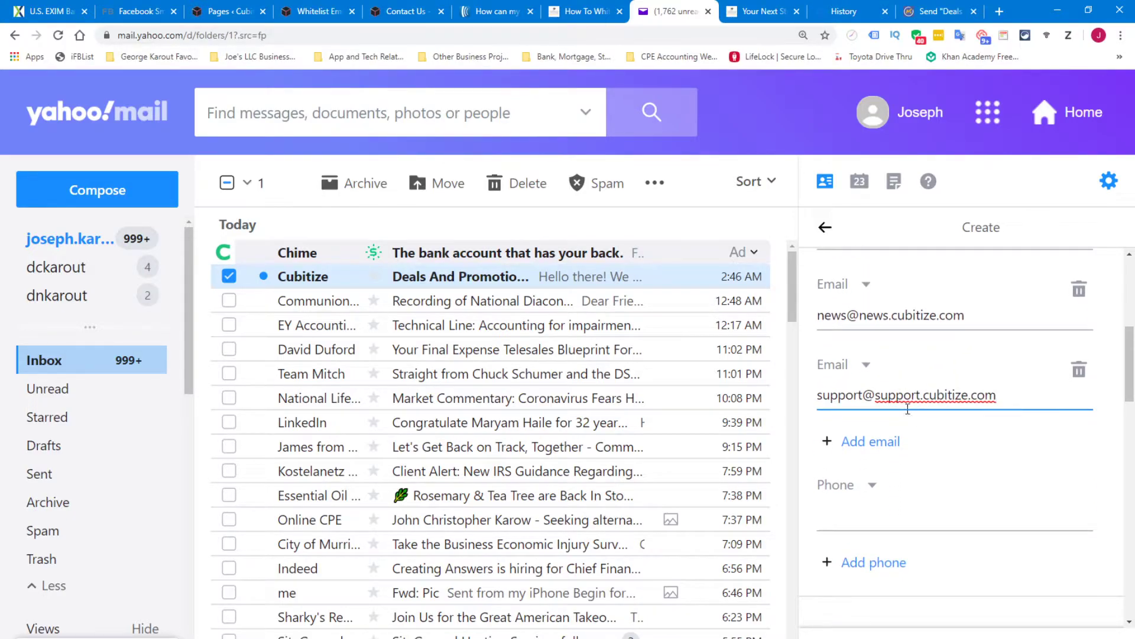
scroll(908, 408, up, 1)
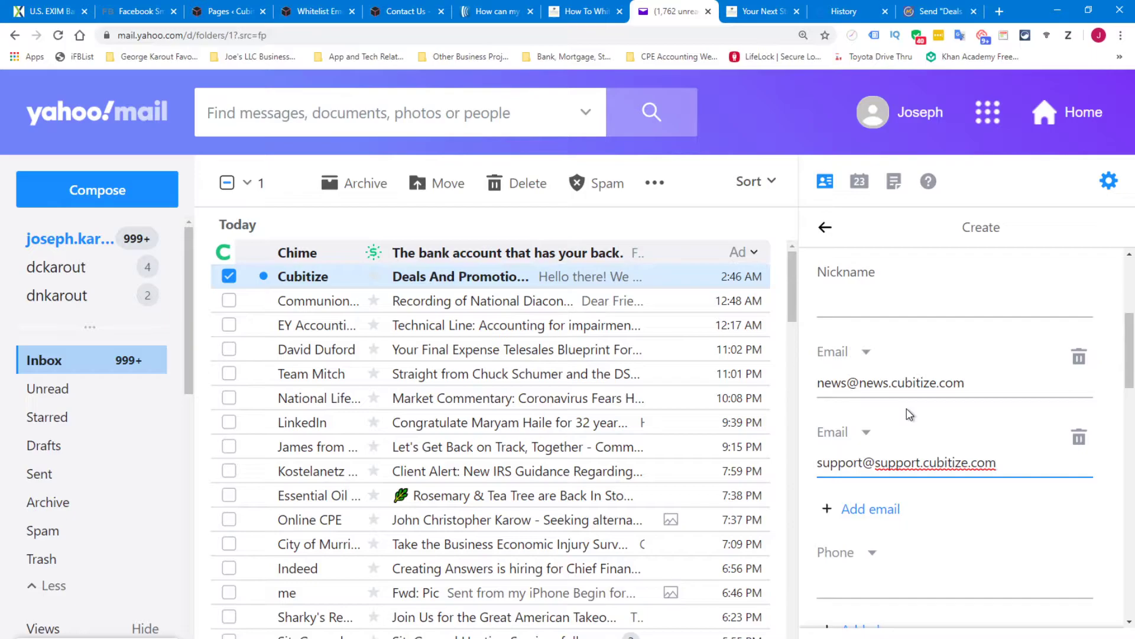
scroll(910, 414, down, 2)
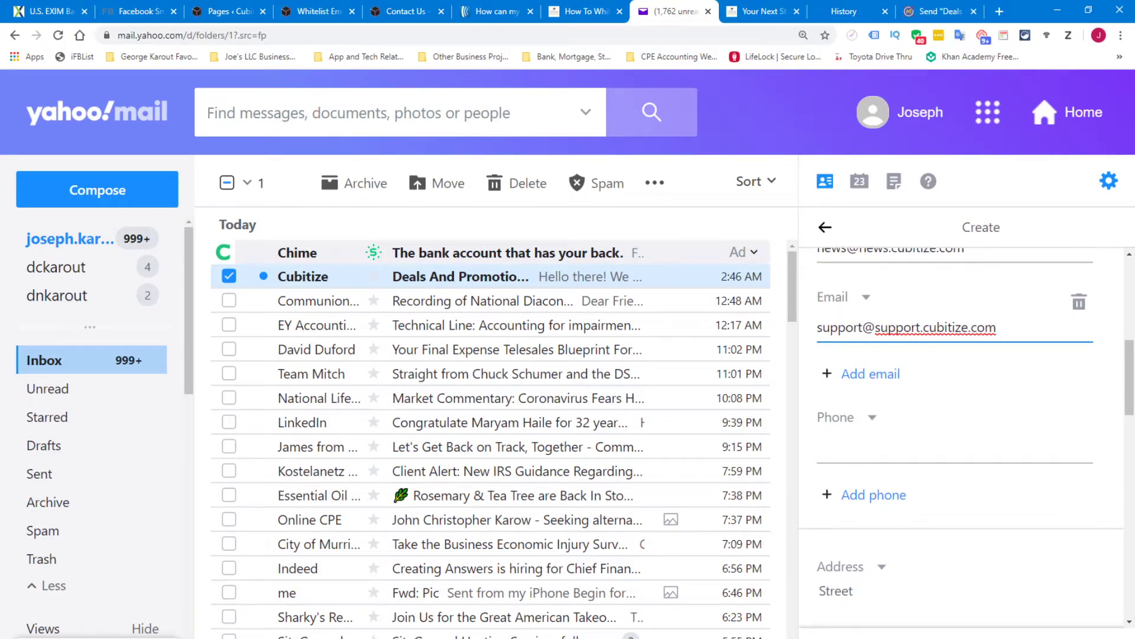
key(Return)
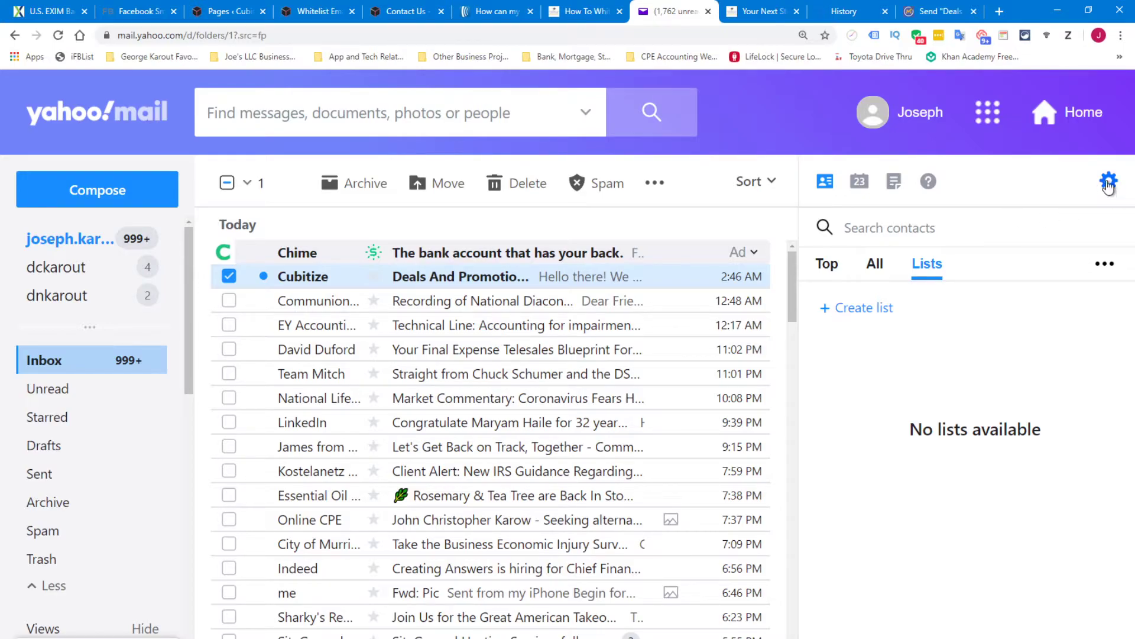
Go to Settings > Filters and start a new filter
click(1109, 182)
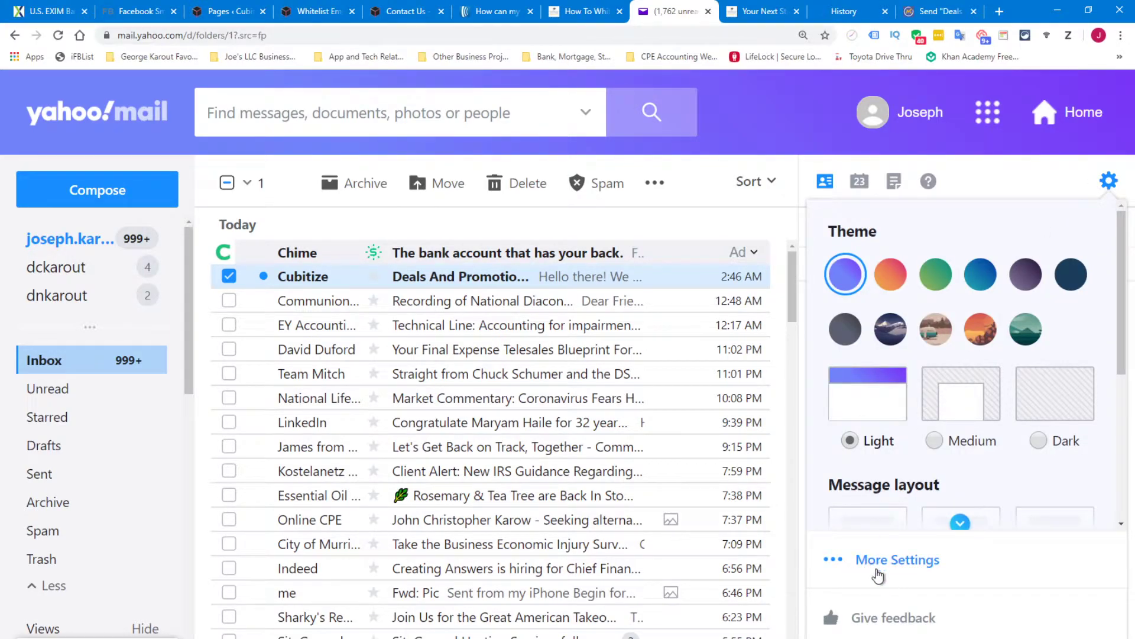
click(910, 566)
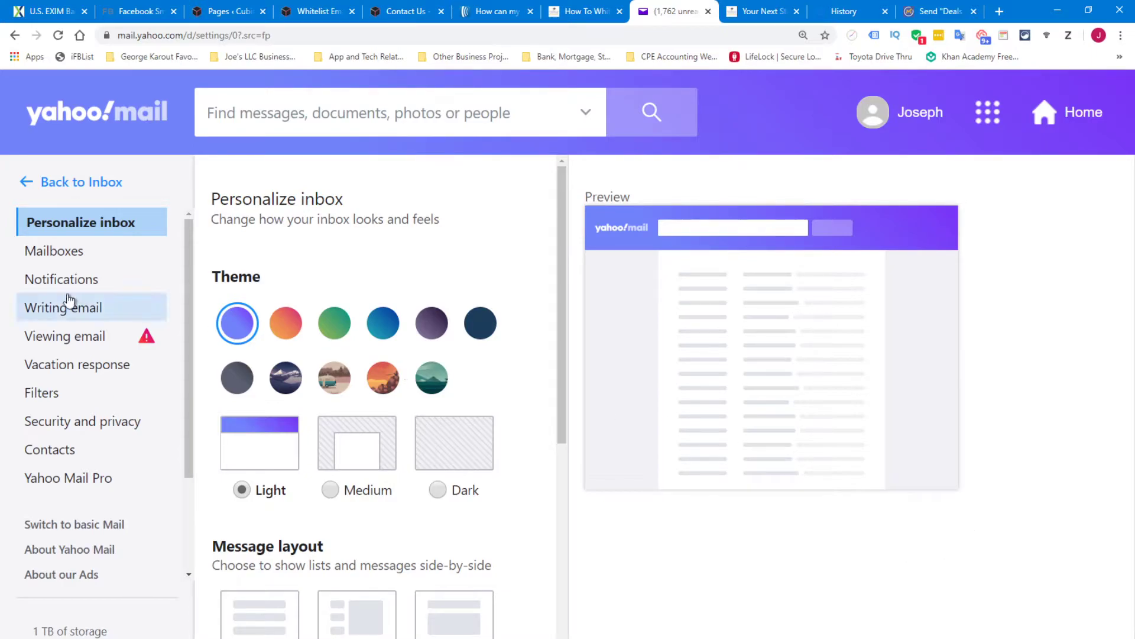
click(46, 398)
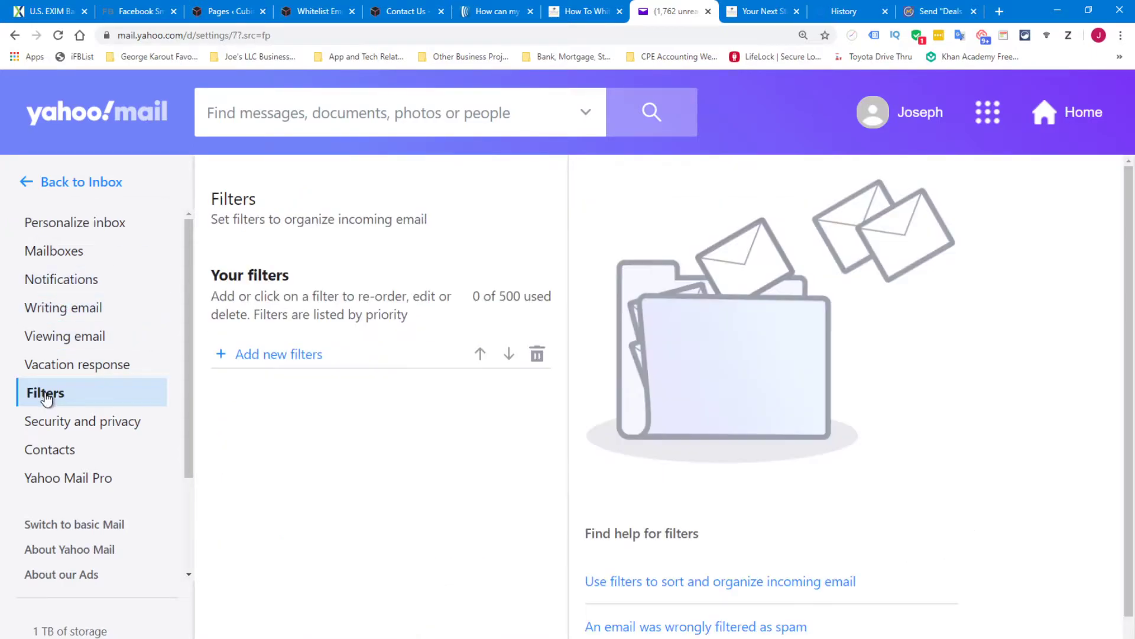
click(287, 361)
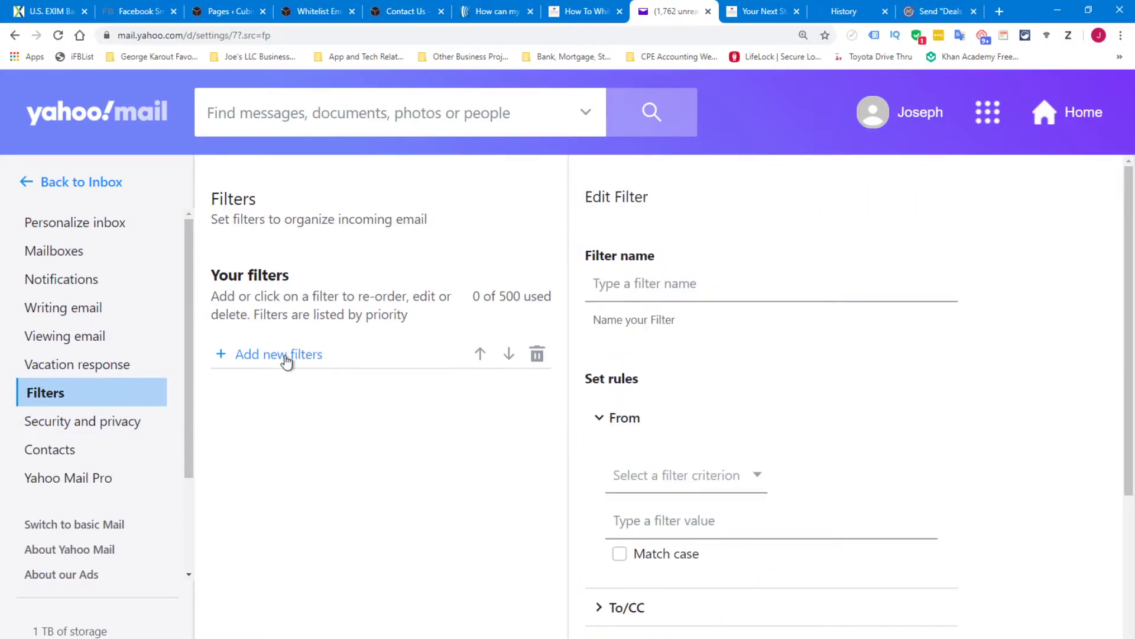
click(645, 283)
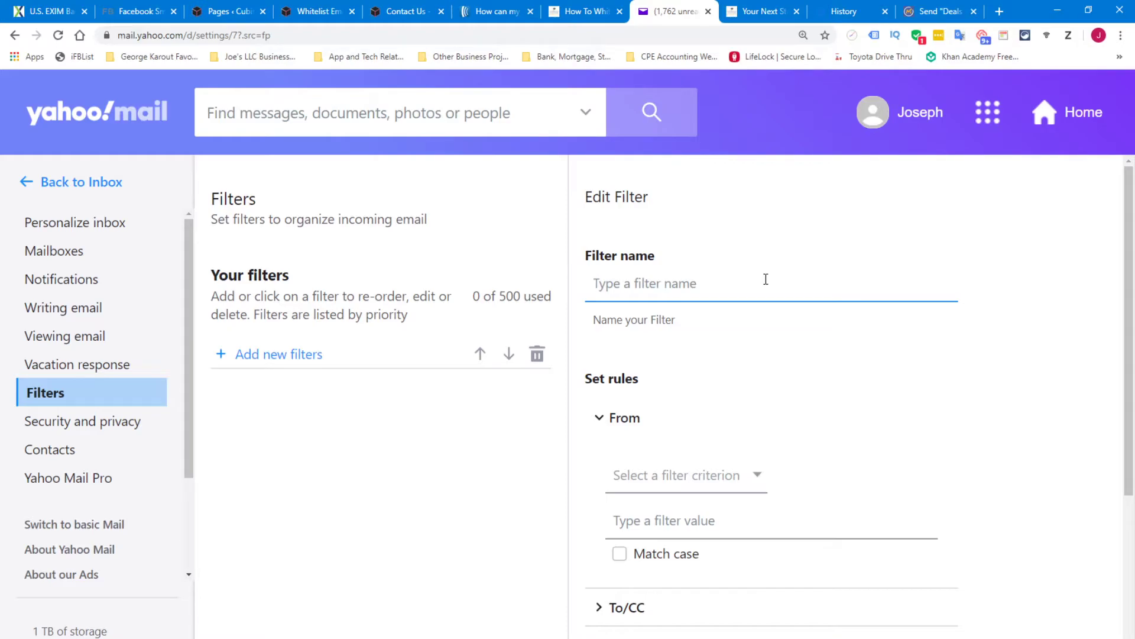
text(Cubitize)
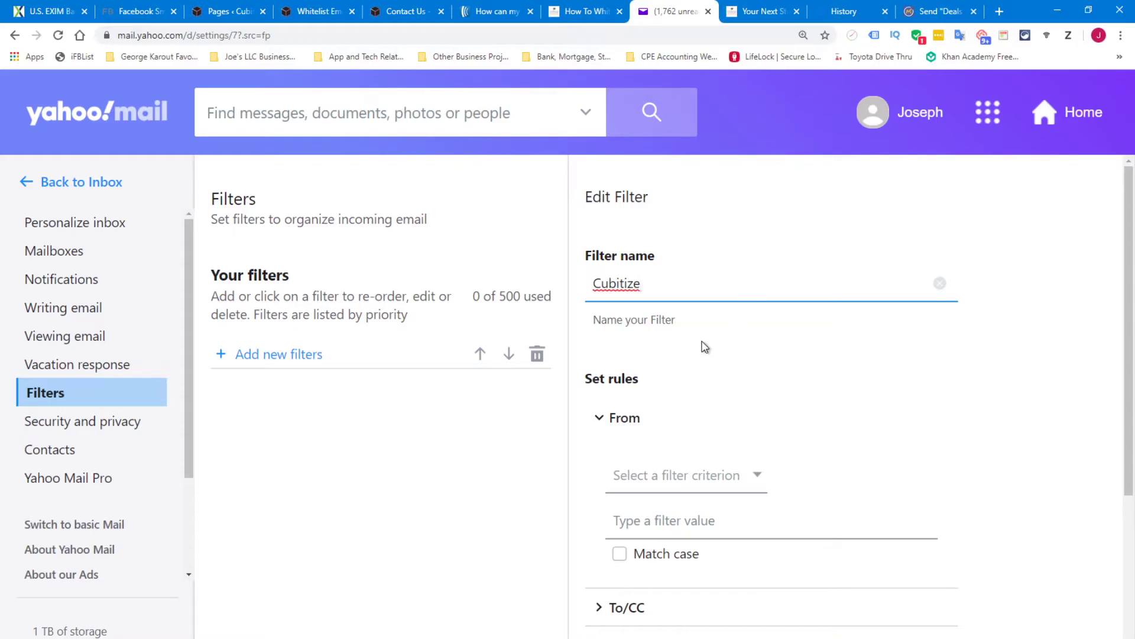
scroll(705, 346, down, 3)
scroll(664, 366, up, 1)
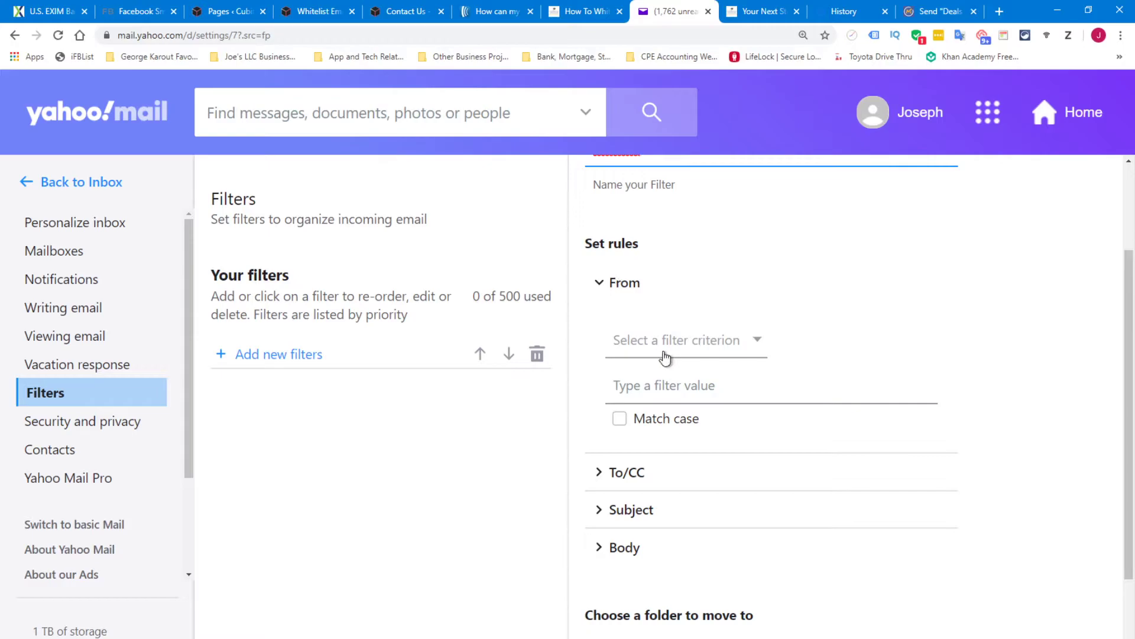
click(756, 346)
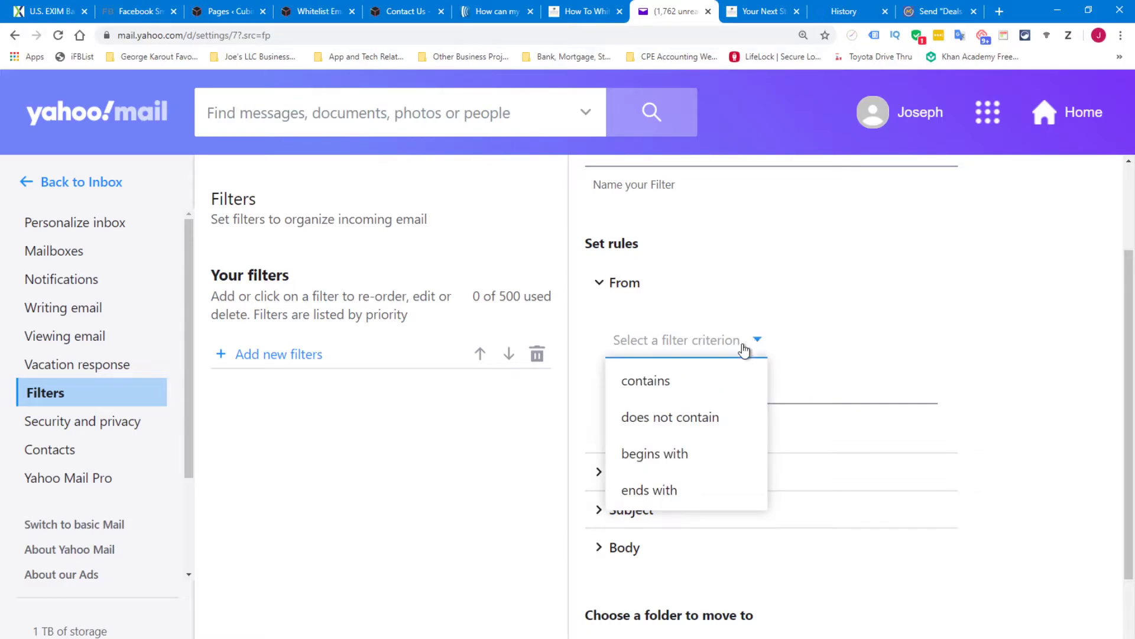
click(650, 383)
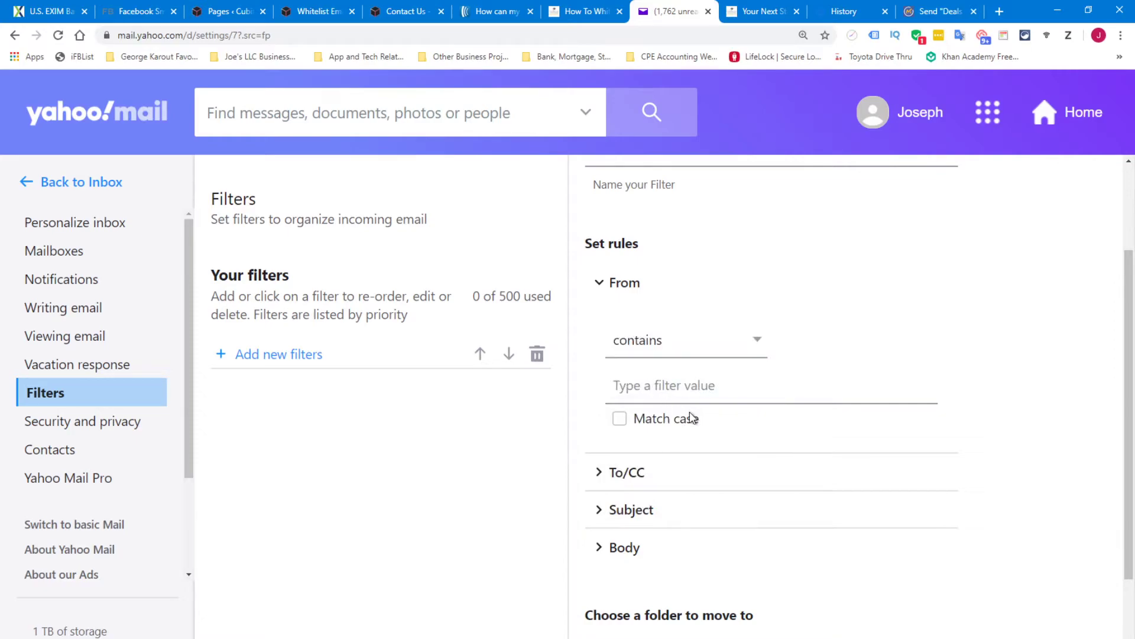
click(679, 381)
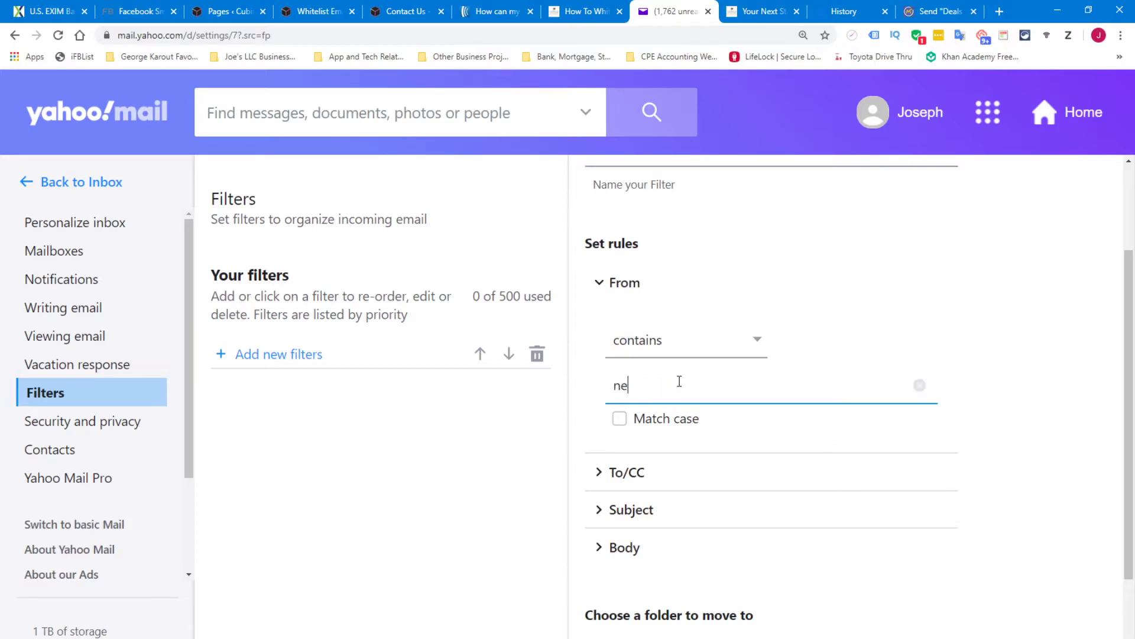
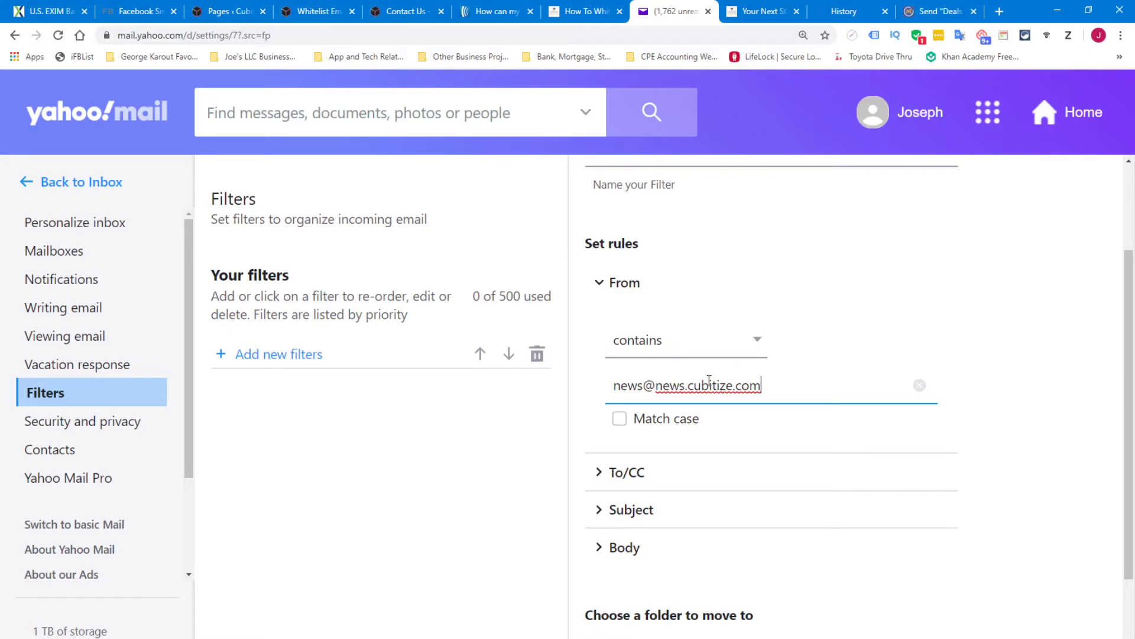
Set the filter's destination folder to Inbox and save it
scroll(702, 387, down, 2)
scroll(702, 387, down, 1)
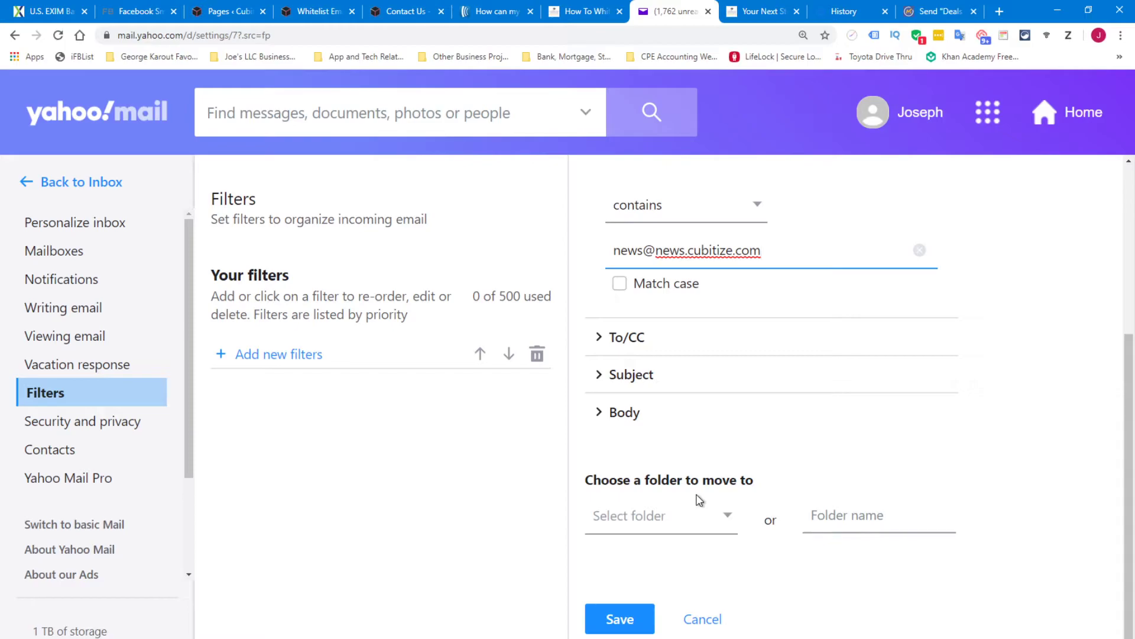
drag(763, 250, 614, 250)
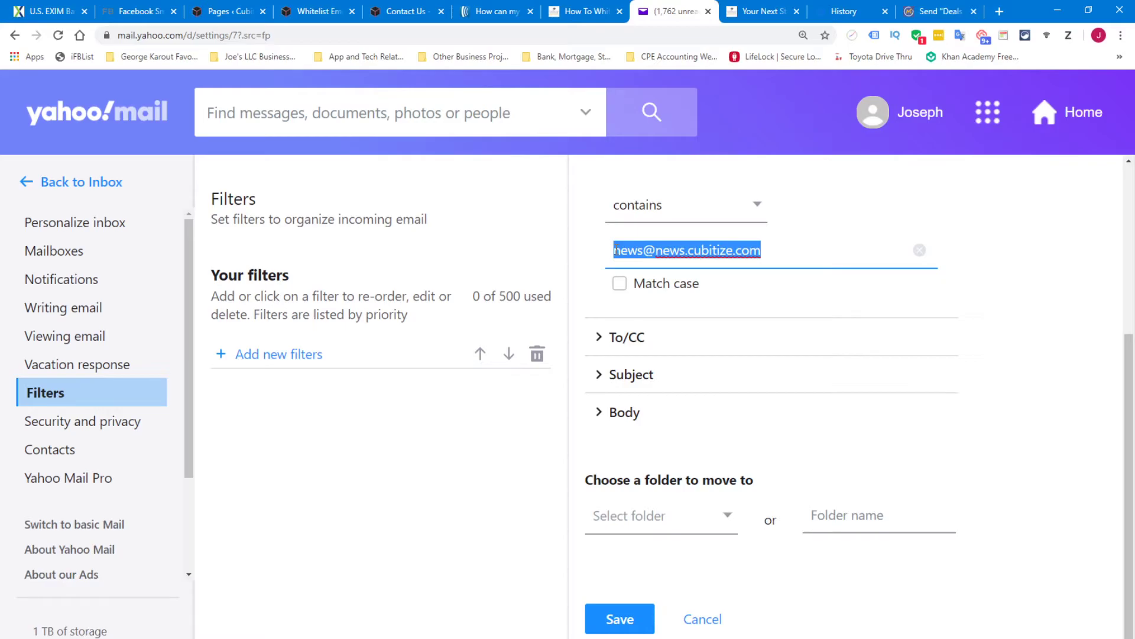
click(717, 517)
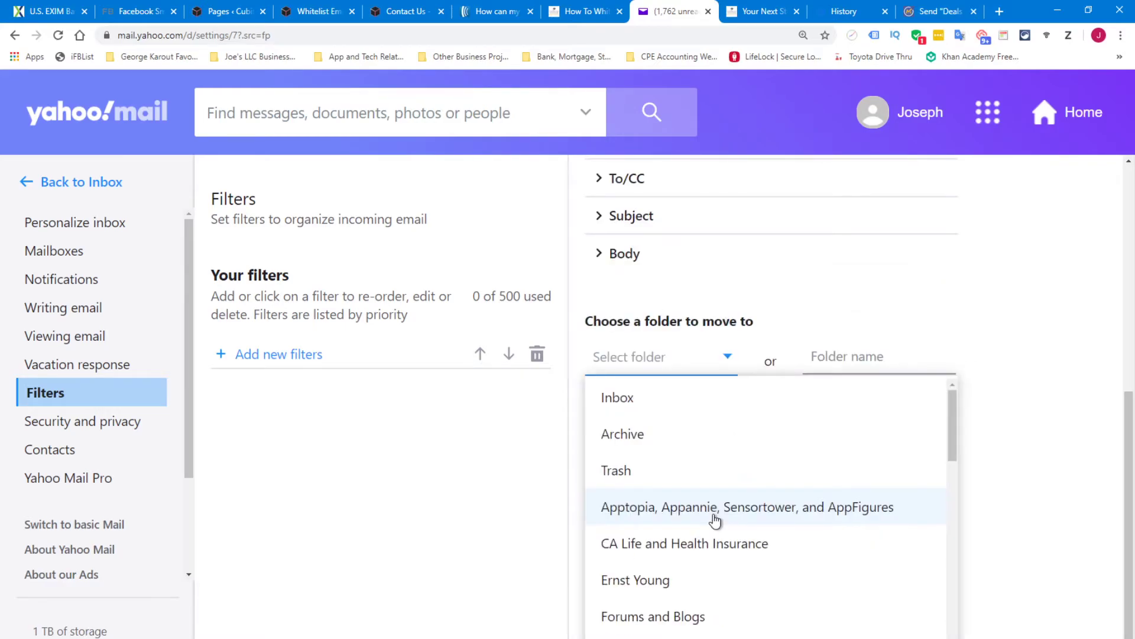
click(627, 409)
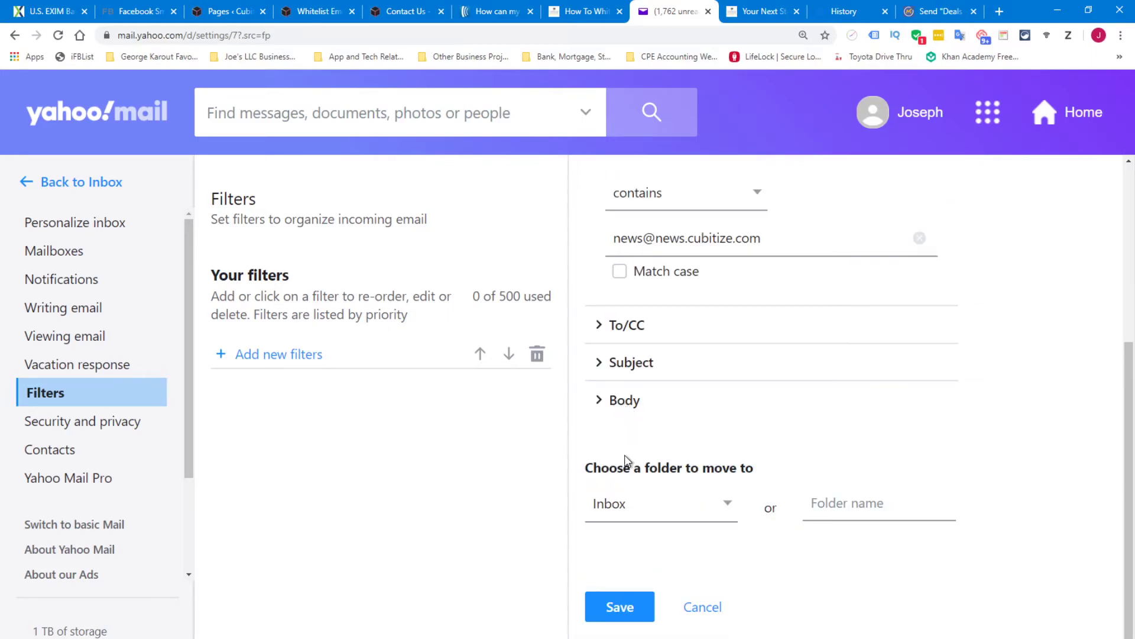
click(618, 609)
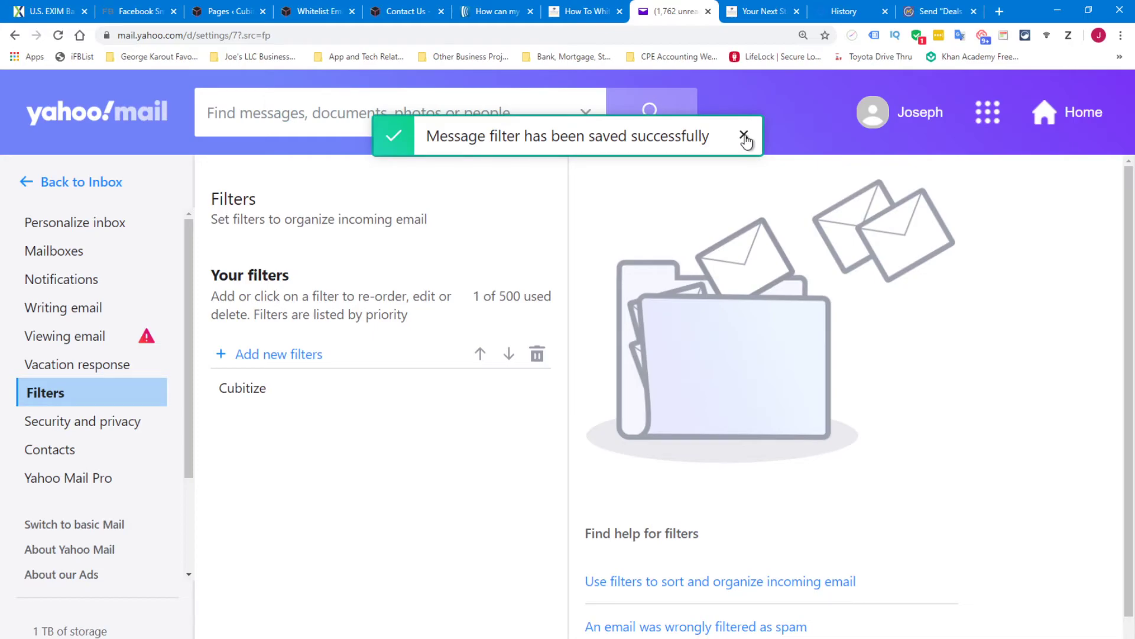
click(744, 136)
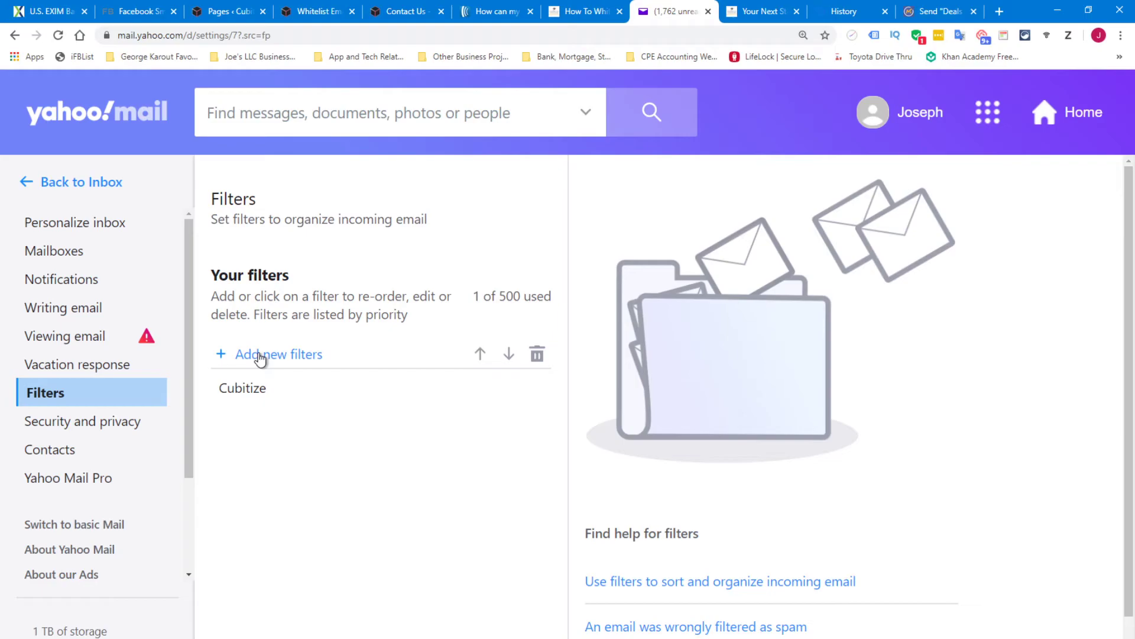
click(265, 361)
click(655, 286)
text(Cubitize)
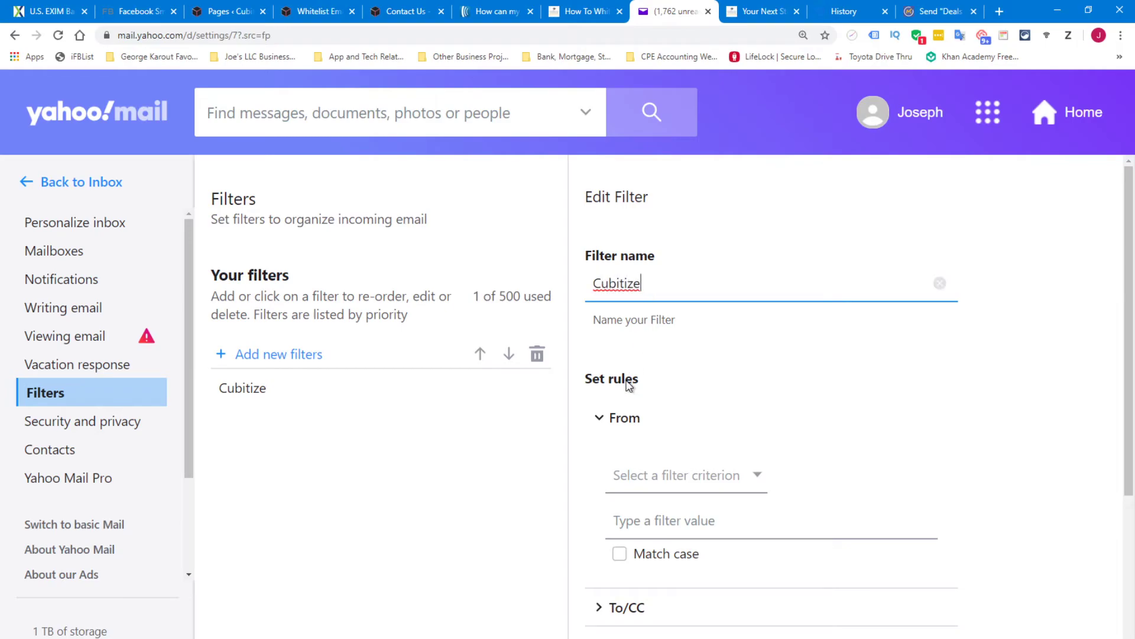
scroll(628, 395, down, 1)
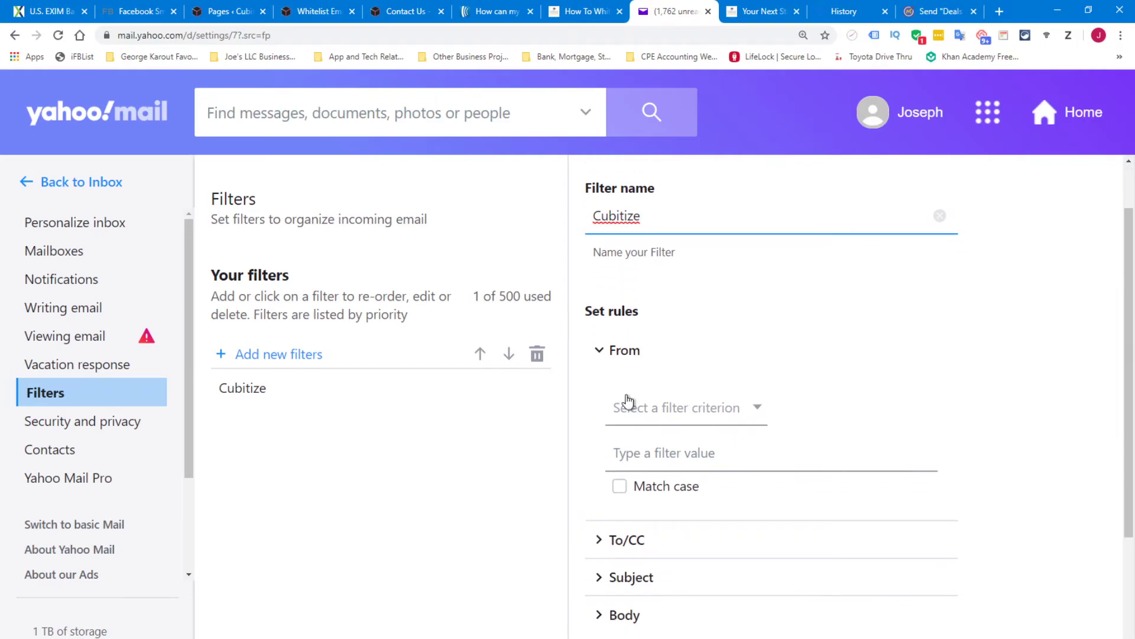
click(755, 409)
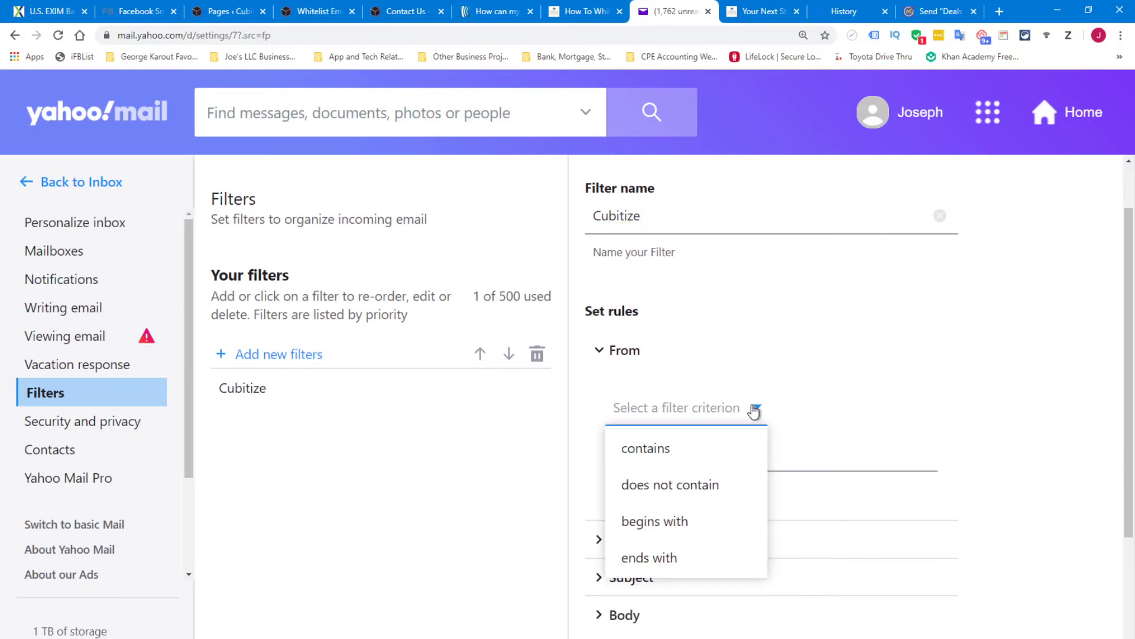
click(665, 449)
click(664, 451)
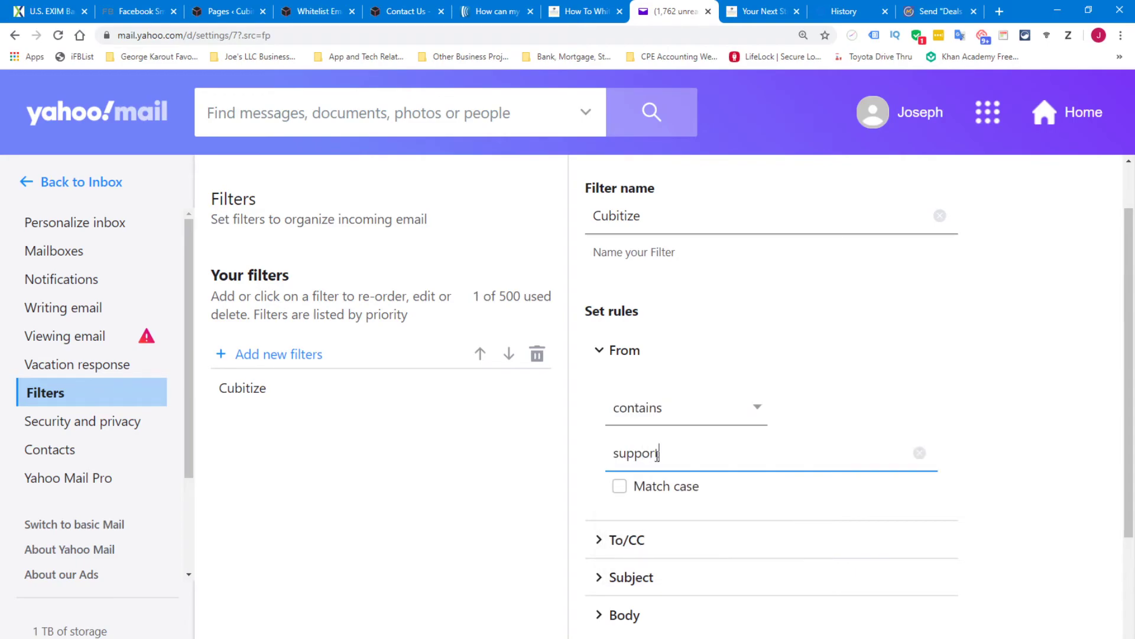
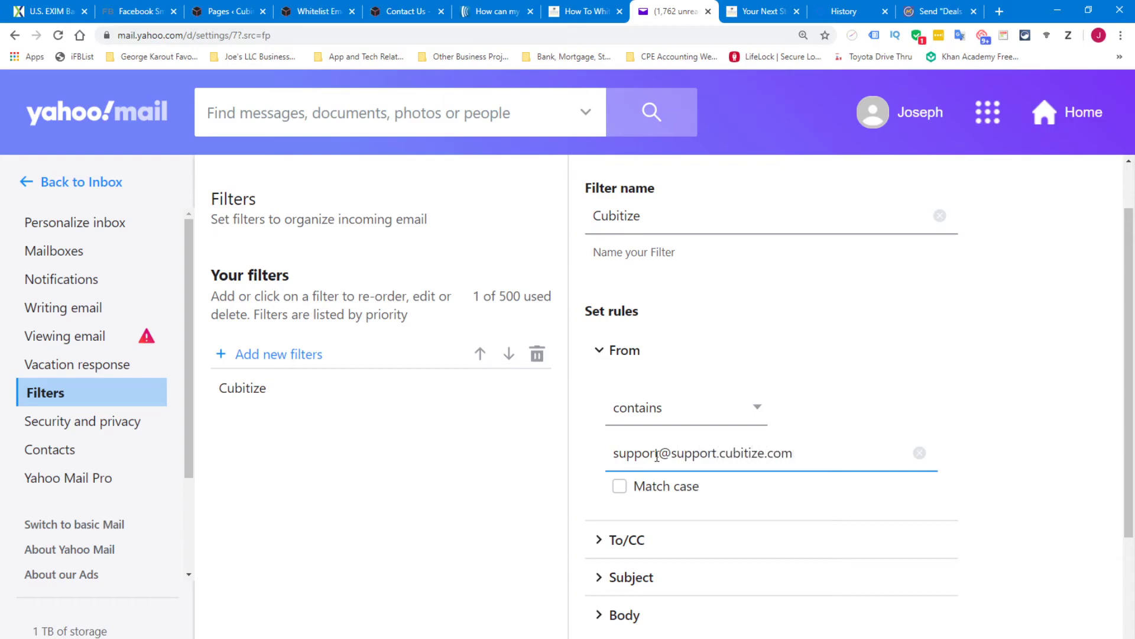
Route this filter's matches to the Inbox, save it, and dismiss the confirmation
scroll(655, 458, down, 3)
click(708, 518)
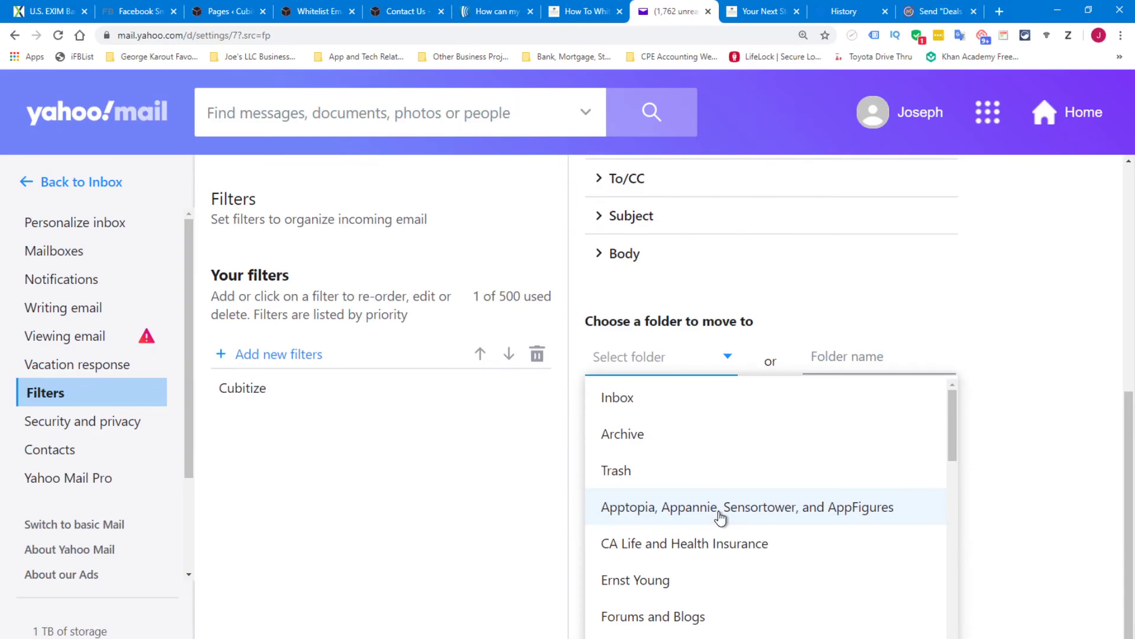
click(592, 408)
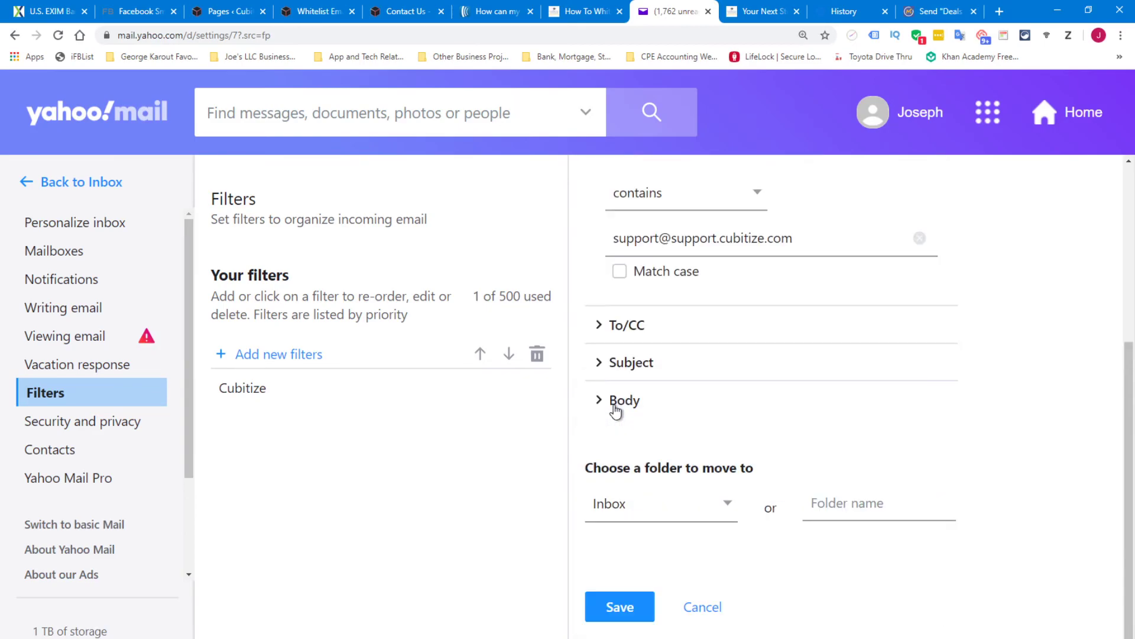
click(618, 609)
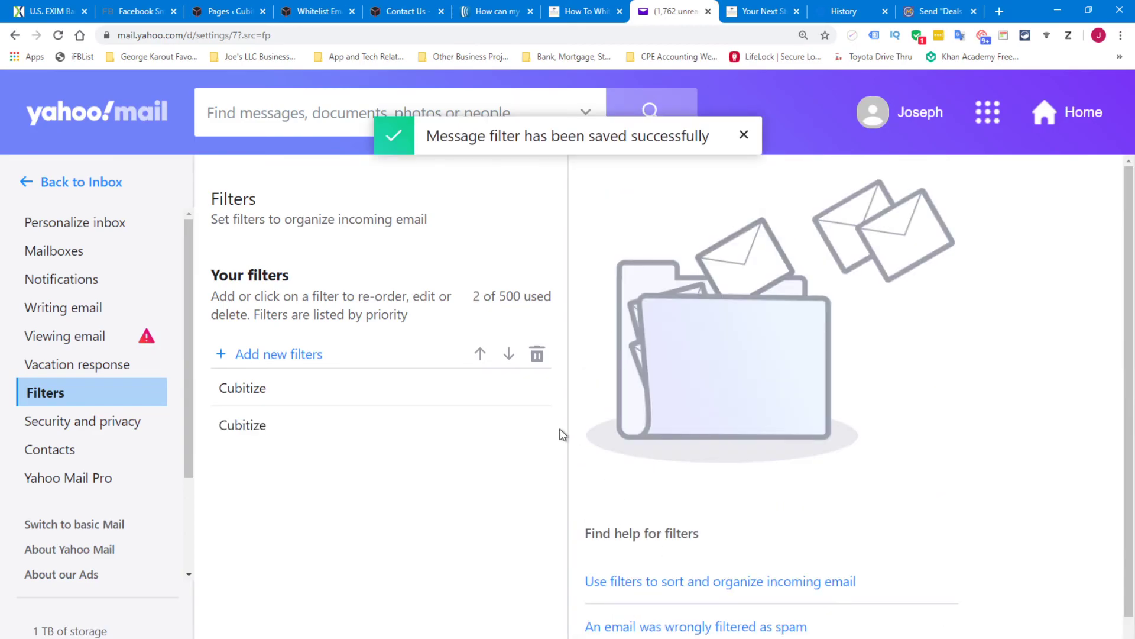
click(744, 136)
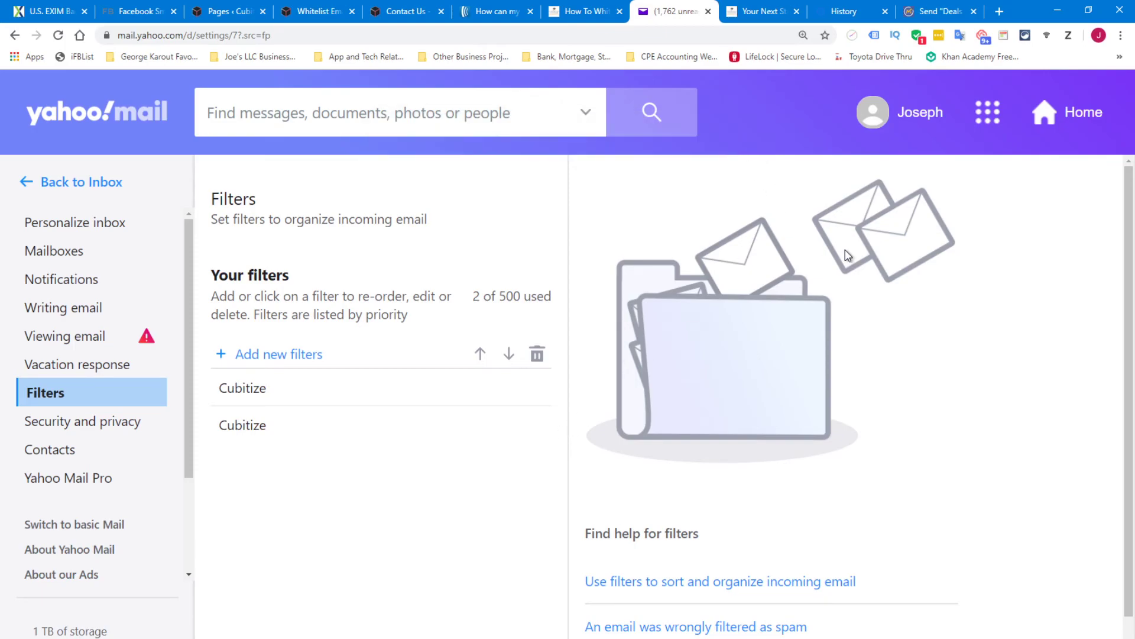